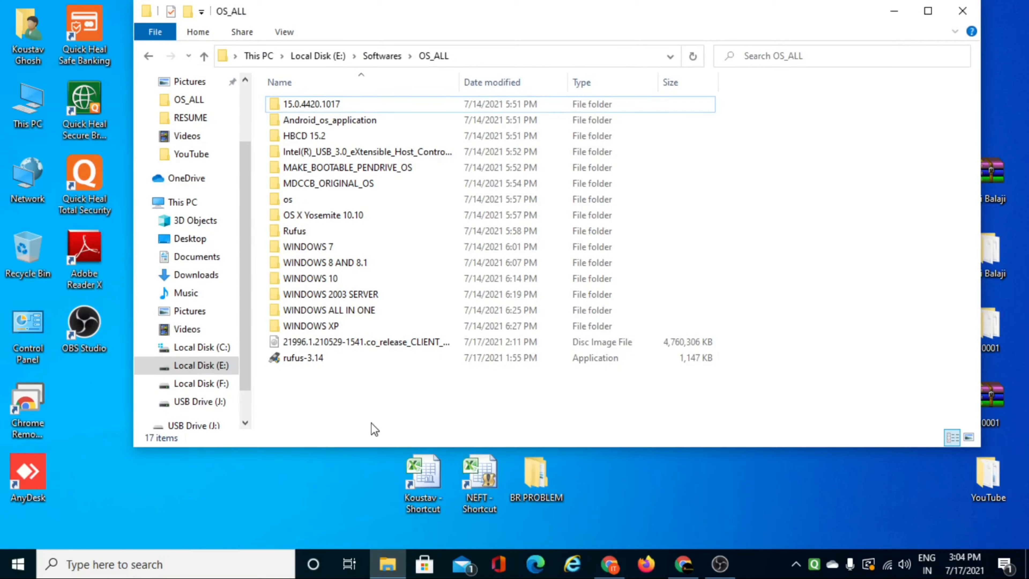
- Open USB Drive (J:) from This PC to check its contents, and close that window again
click(320, 341)
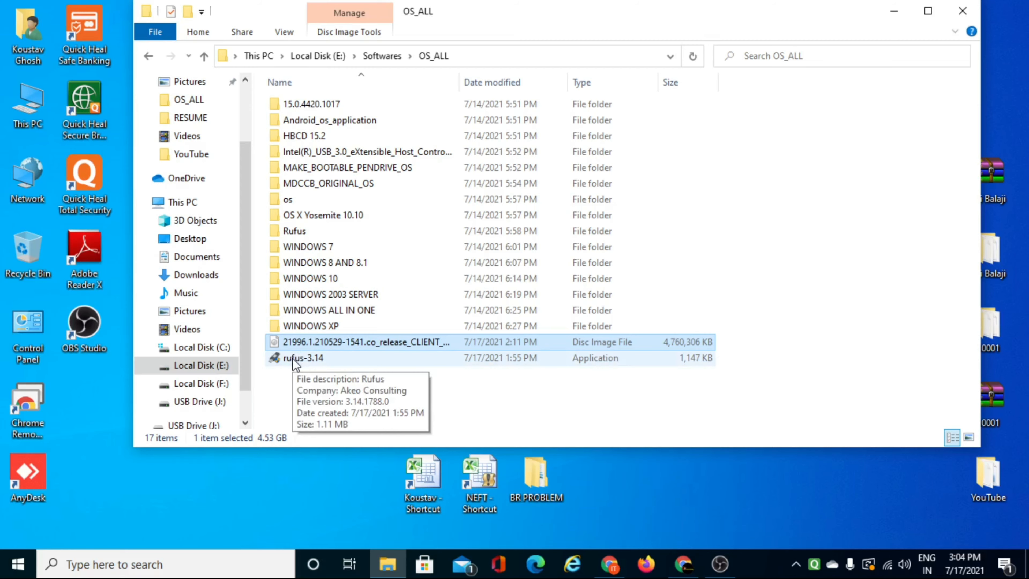
double_click(19, 114)
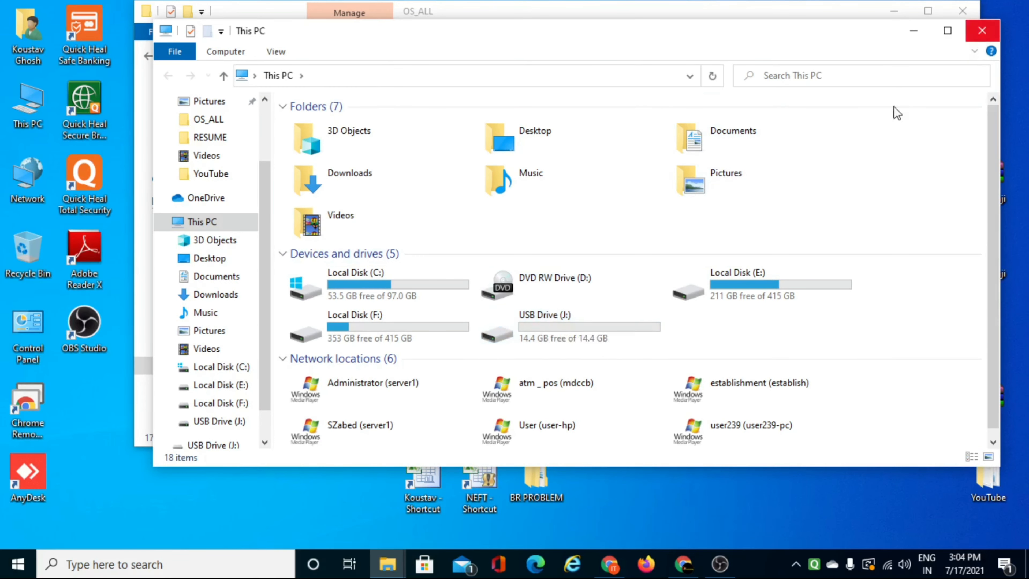
double_click(537, 332)
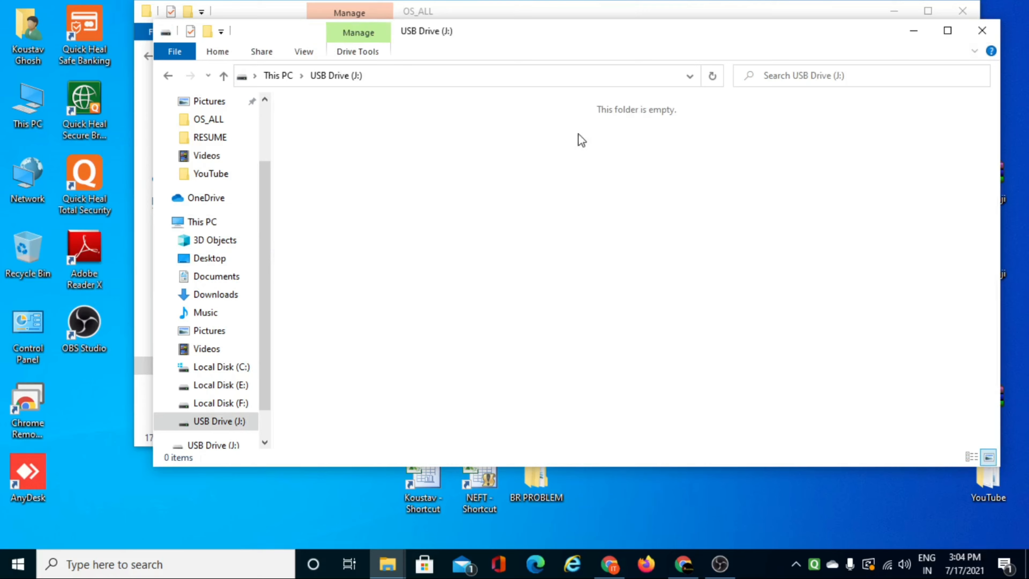
click(168, 76)
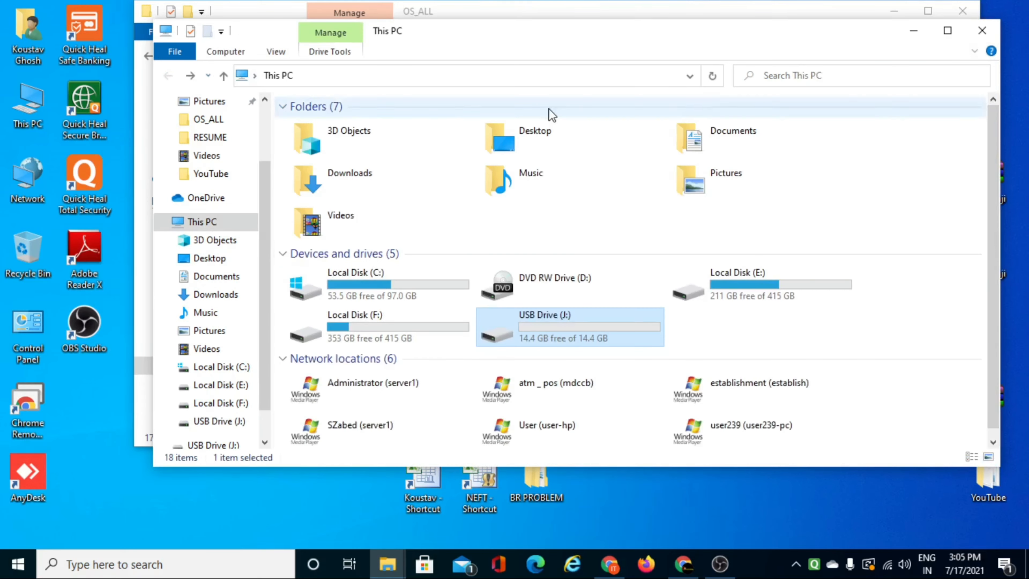
click(983, 31)
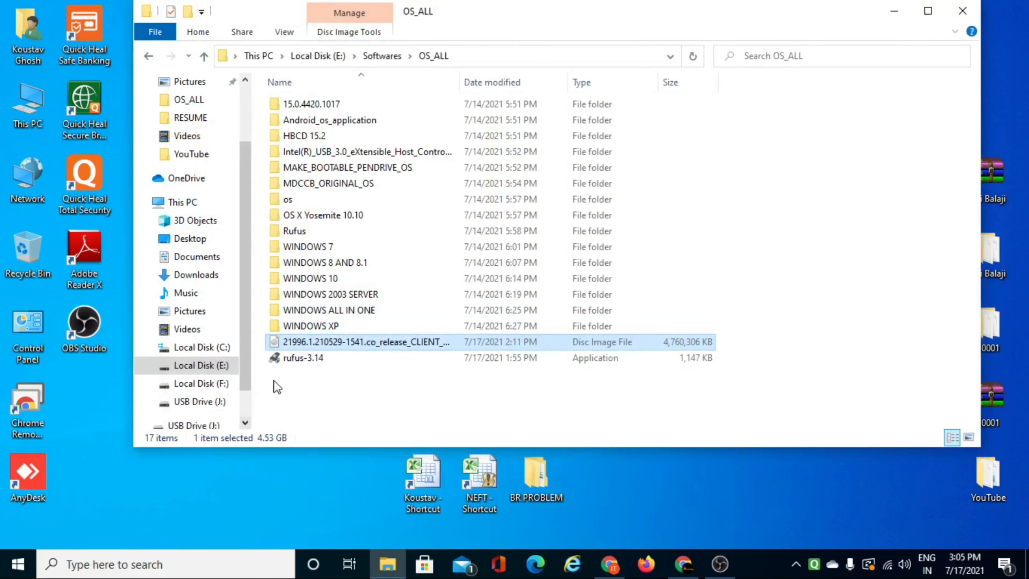
- Run rufus-3.14 from the OS_ALL folder as administrator and allow it to make changes
click(298, 358)
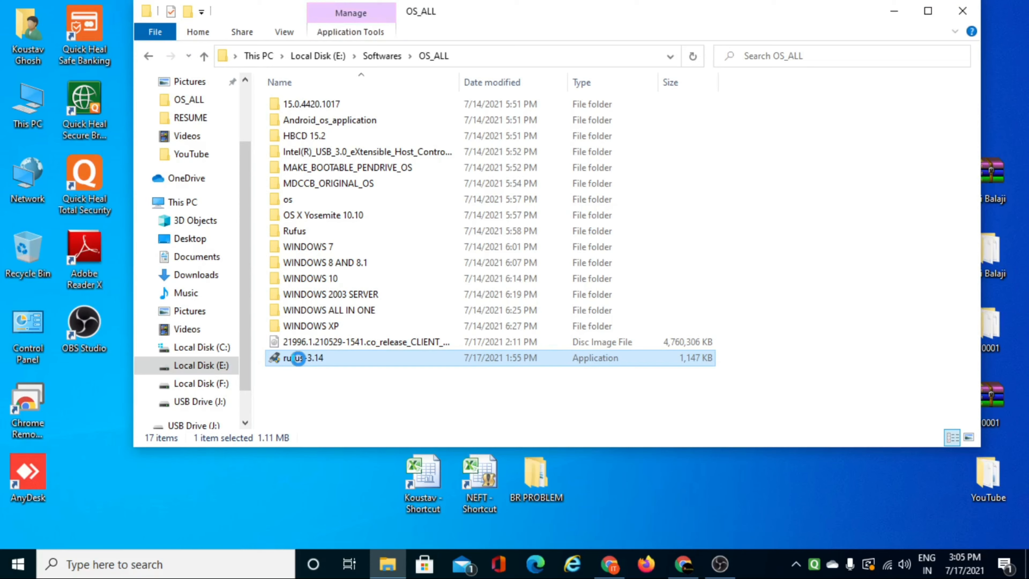
right_click(298, 358)
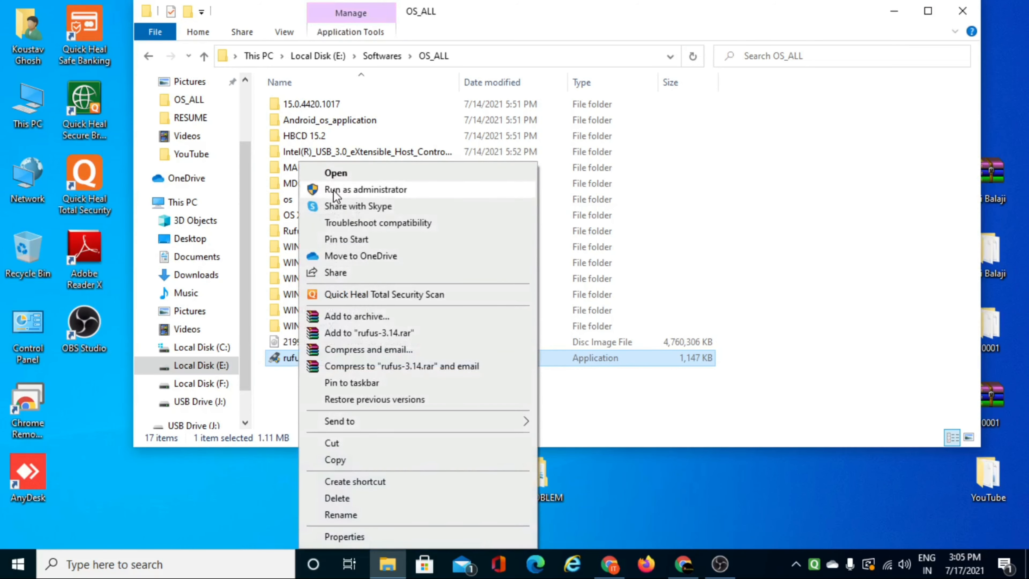
click(335, 190)
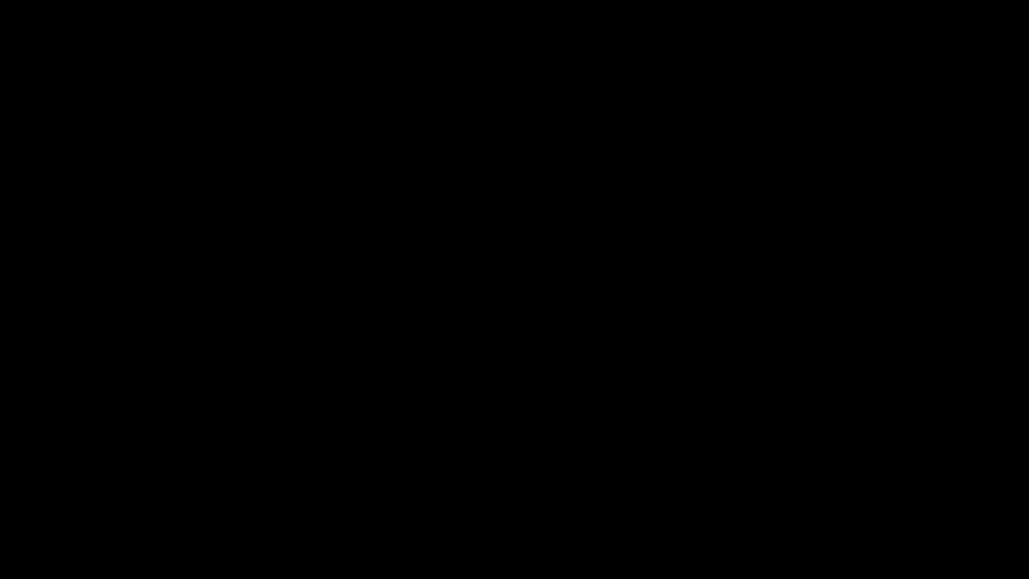
click(436, 380)
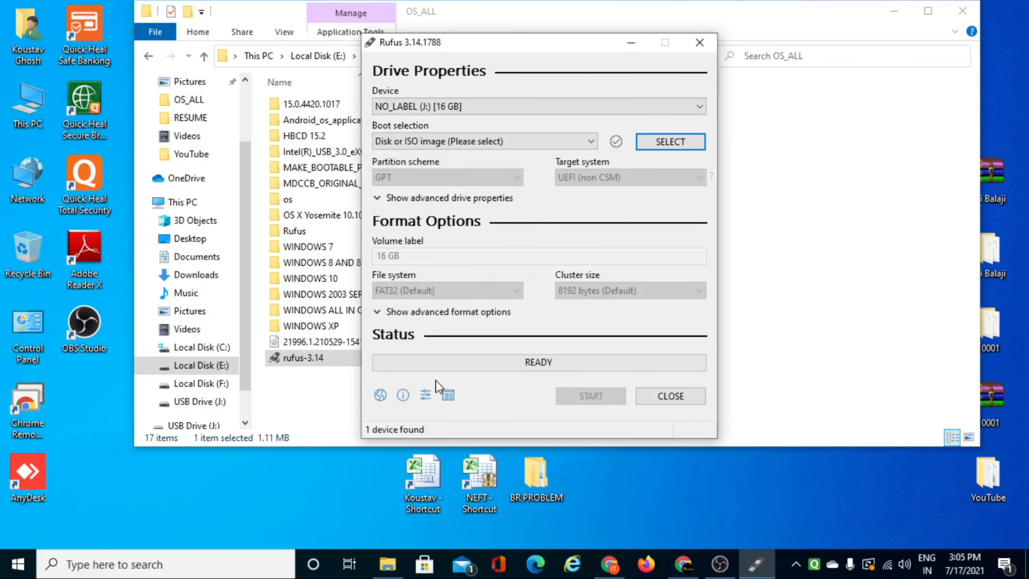
- Choose NO_LABEL (J:) [16 GB] as the Rufus device and compare it with the USB drive listed in This PC
click(461, 109)
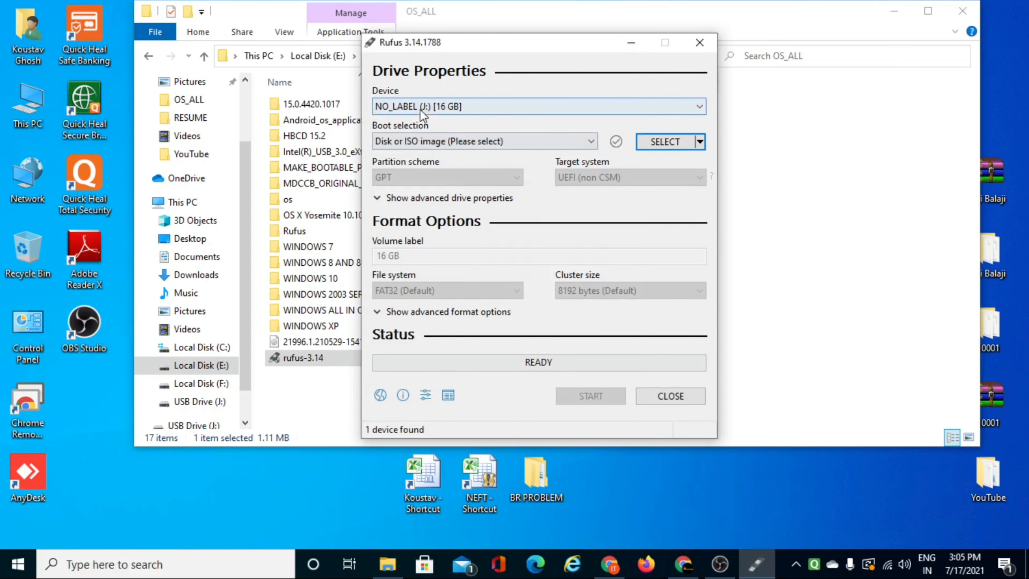
click(461, 121)
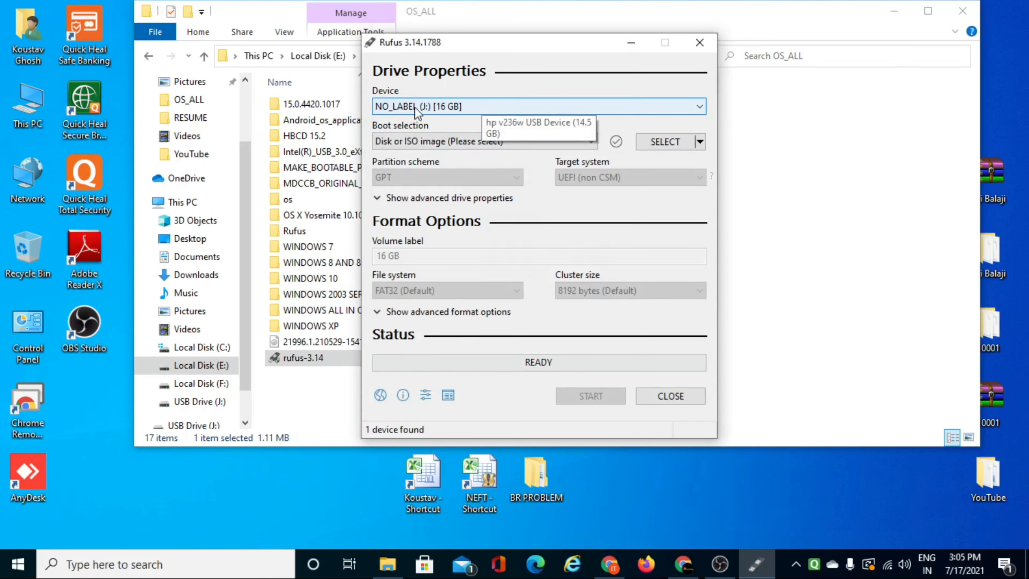
double_click(28, 104)
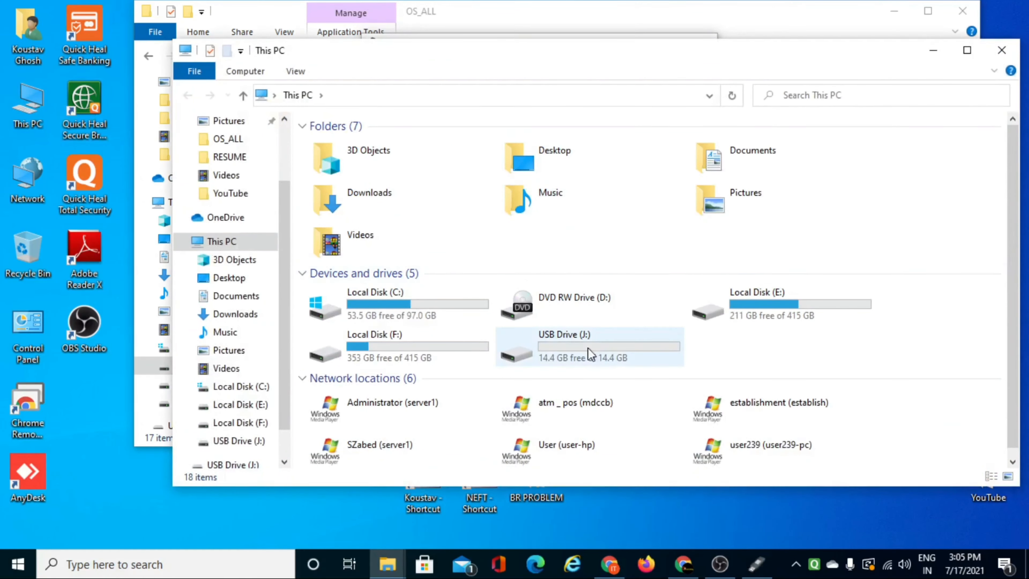
click(1002, 50)
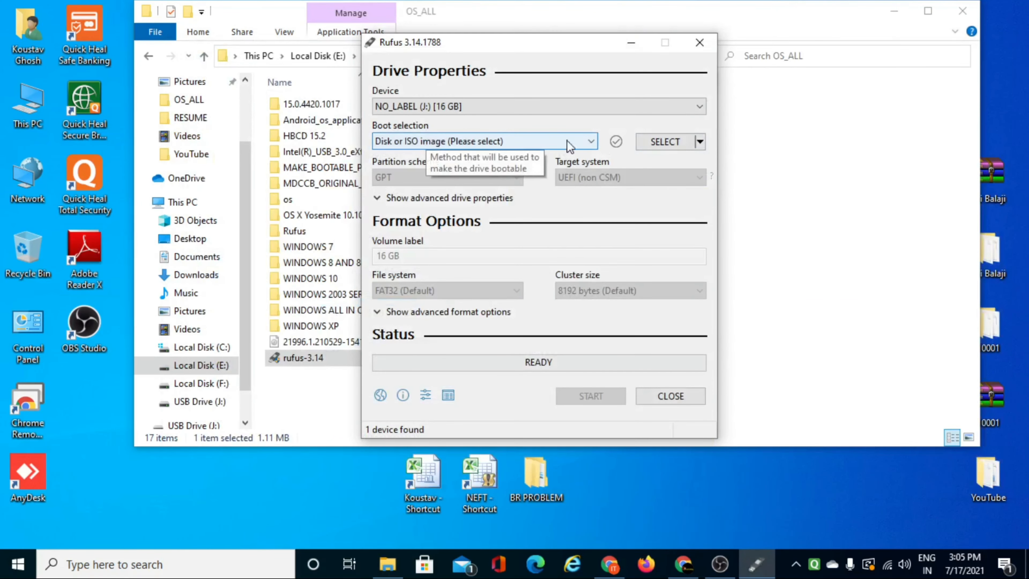
- Load 21996.1.210529-1541.co_release_CLIENT_CONSUMER_x64FRE_en-us.iso from the OS_ALL folder as the boot image
click(669, 143)
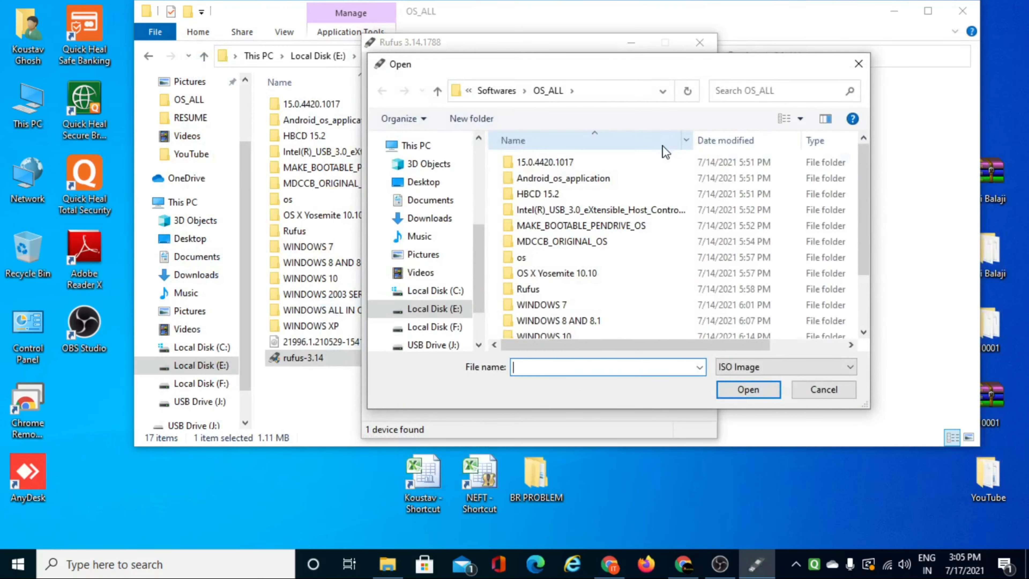
drag(867, 171, 865, 284)
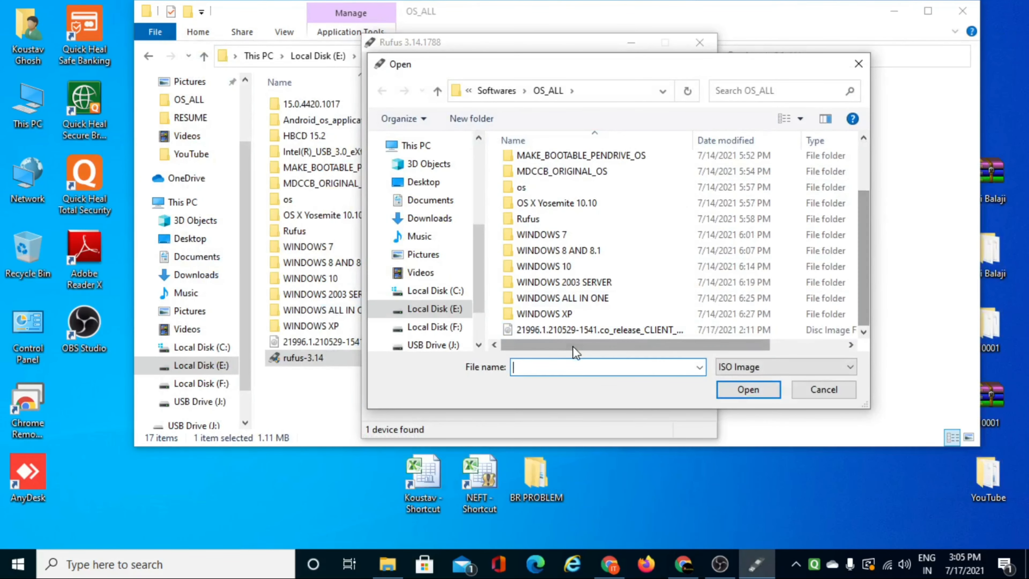
click(551, 330)
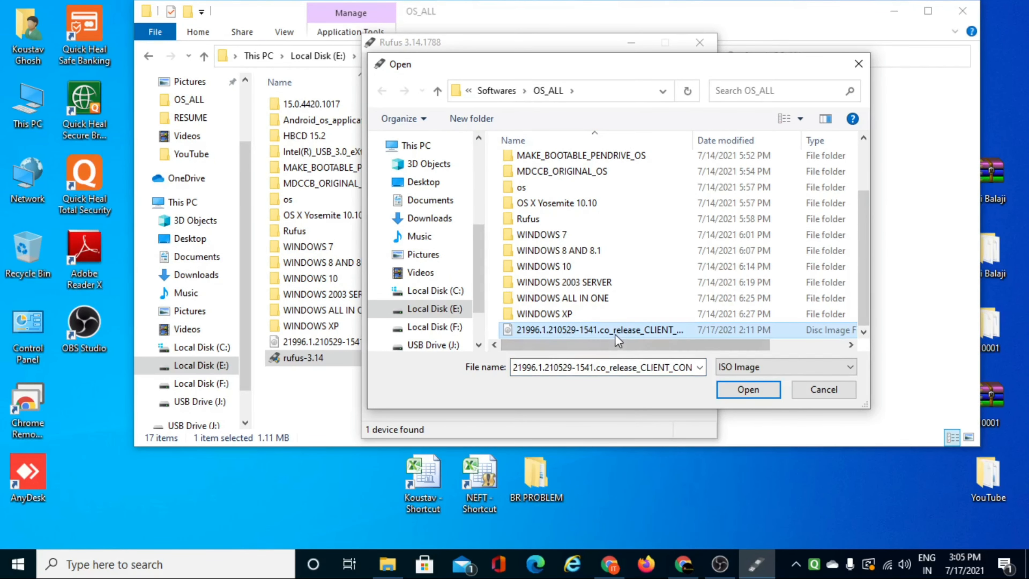
click(733, 390)
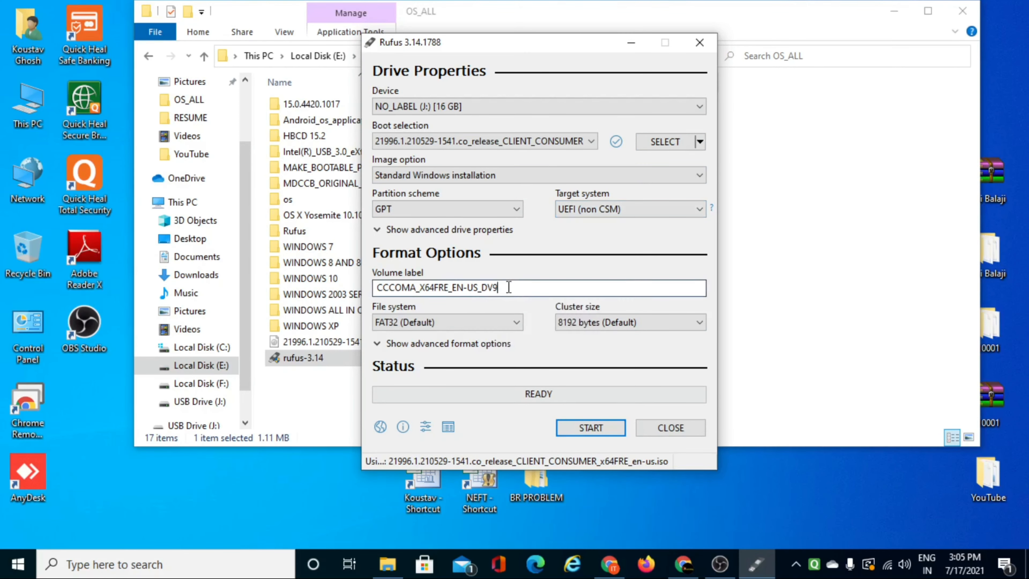
- Replace the volume label with WINDOWS 11
drag(510, 287, 354, 286)
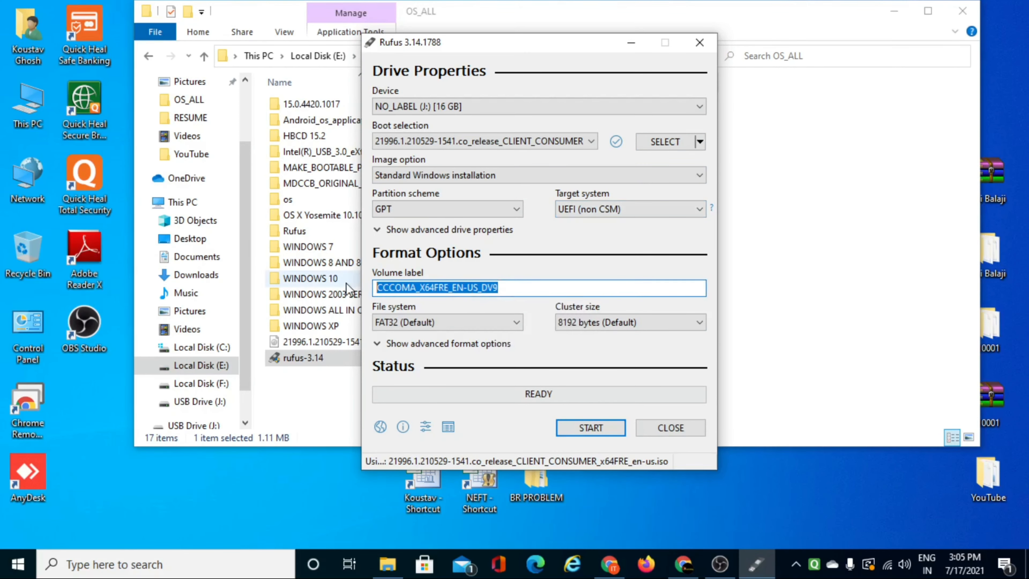
text(WI)
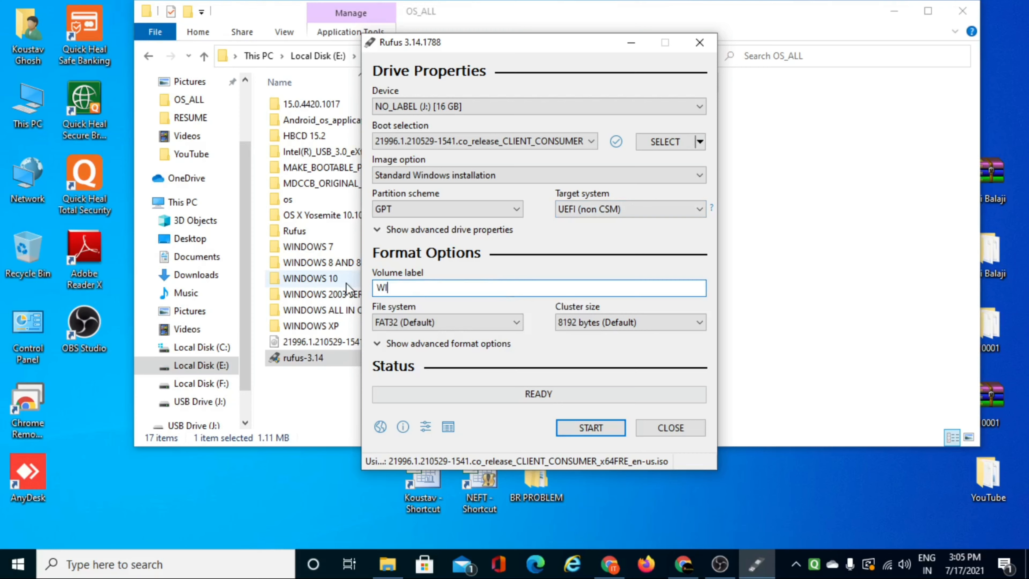
text(NDOWS 11)
- Write the image to the USB drive, accepting the erasure of its data, and close Rufus when it finishes
click(590, 429)
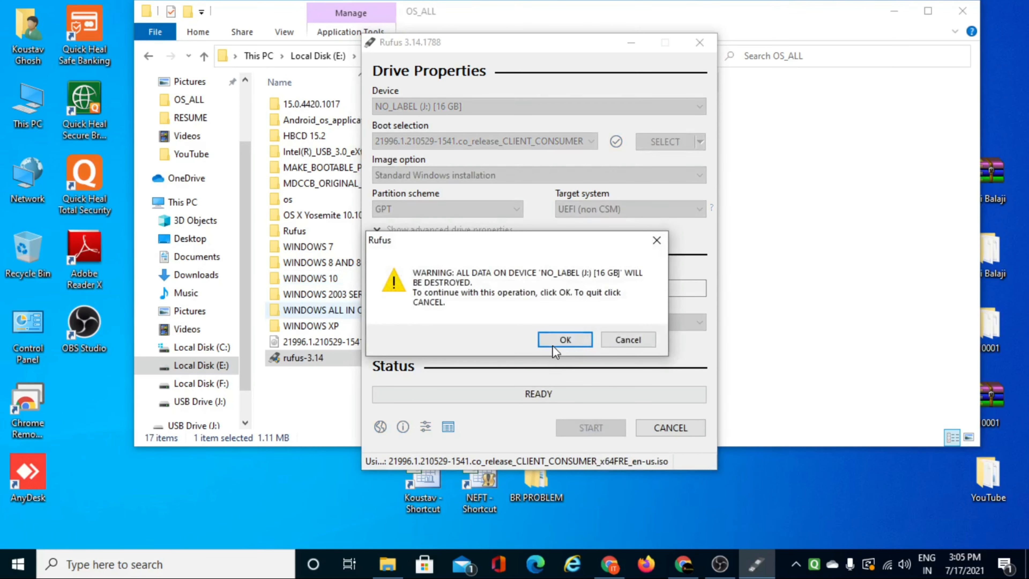
click(560, 340)
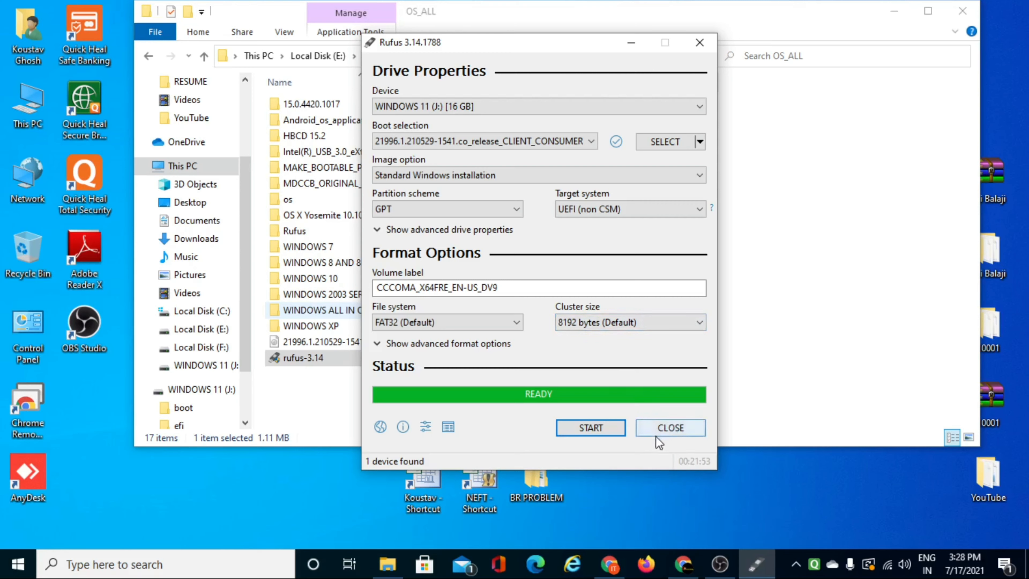
click(675, 431)
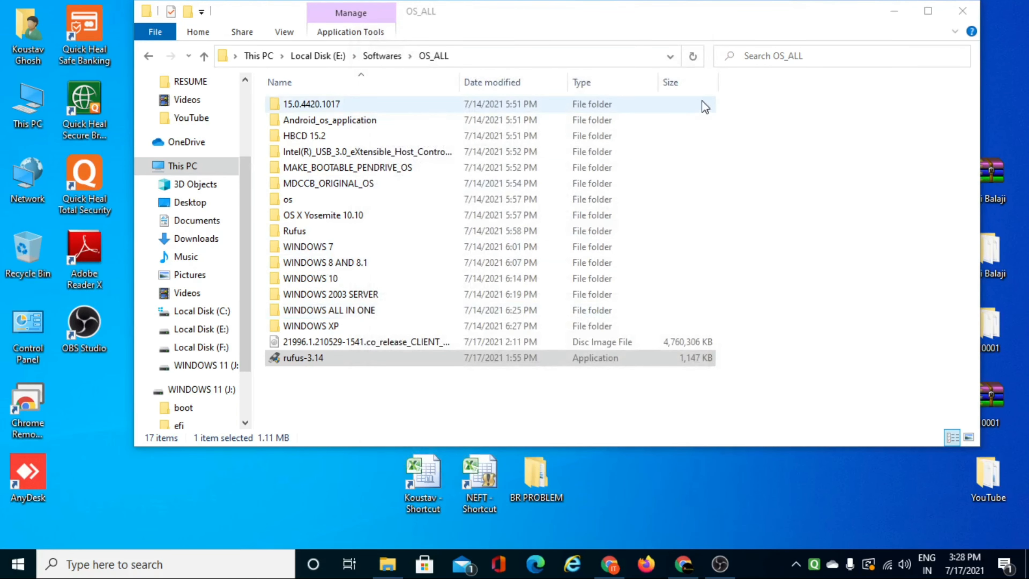
click(320, 343)
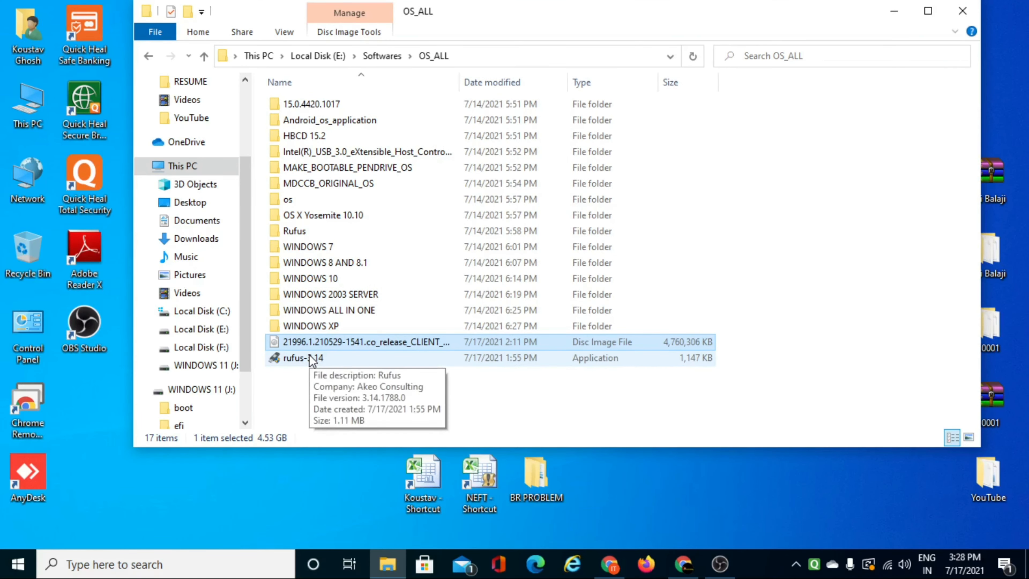
click(311, 359)
click(313, 348)
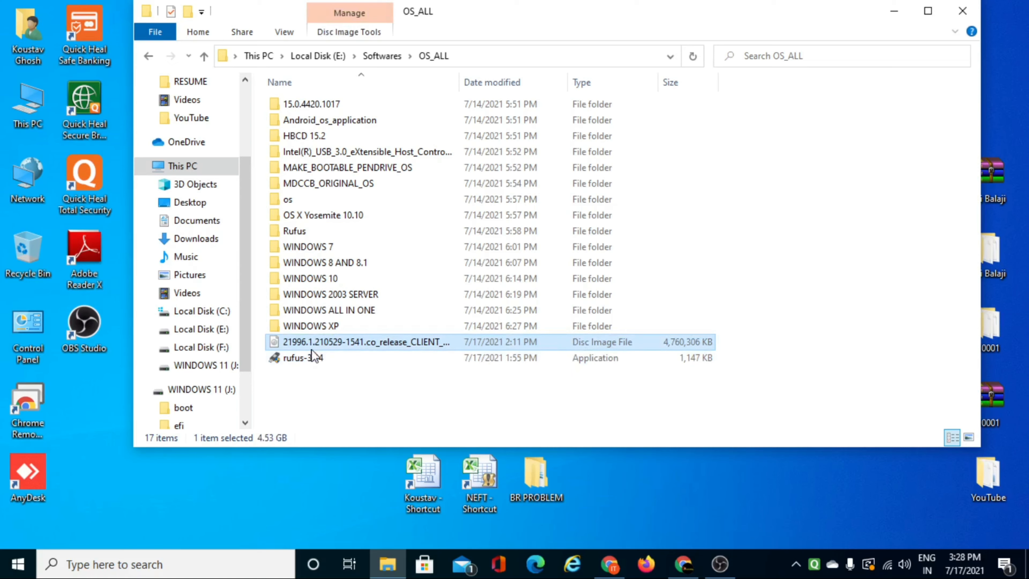
click(309, 360)
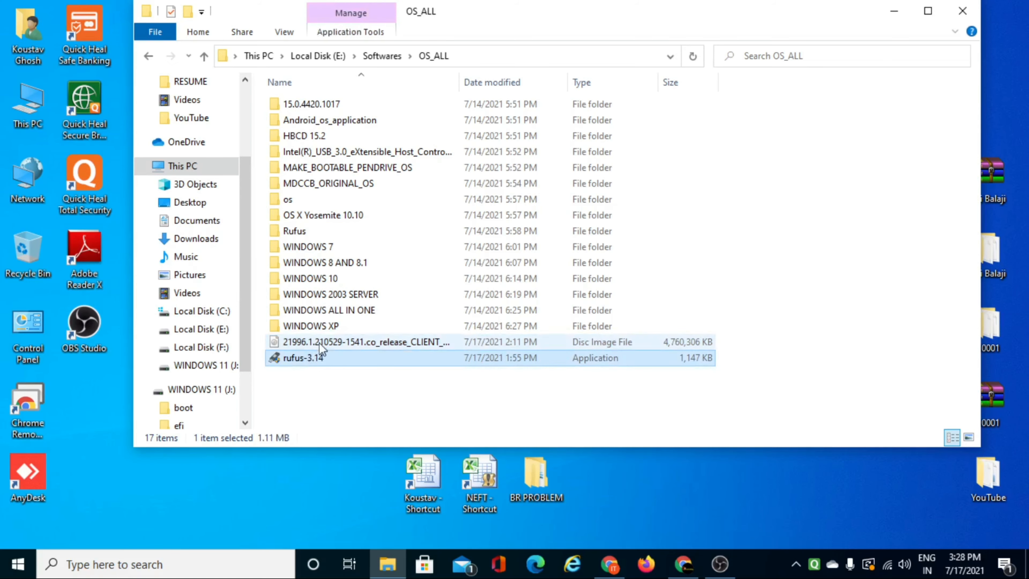
click(310, 346)
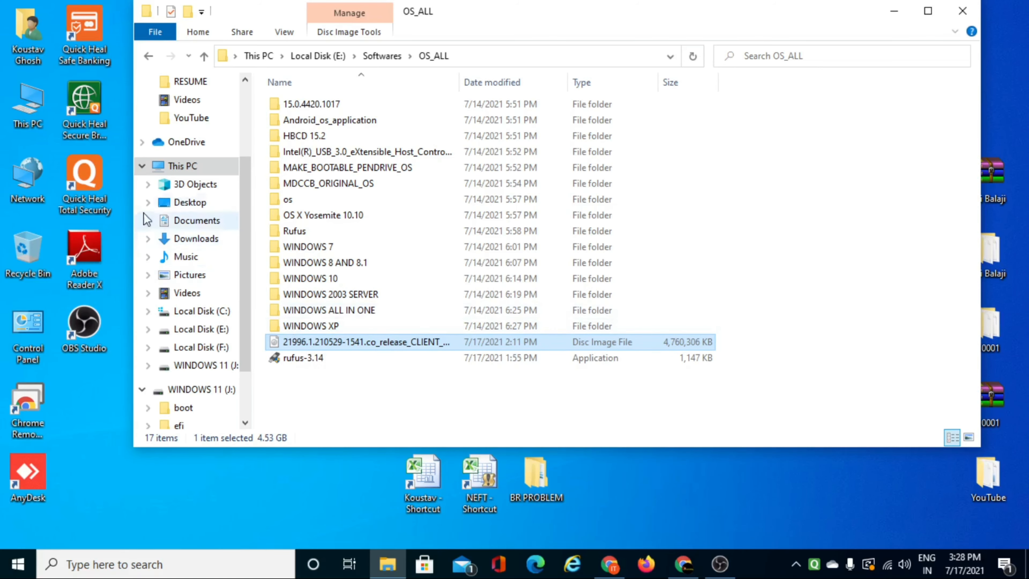
- Inspect the WINDOWS 11 (J:) drive in This PC, and close both open folder windows
click(25, 117)
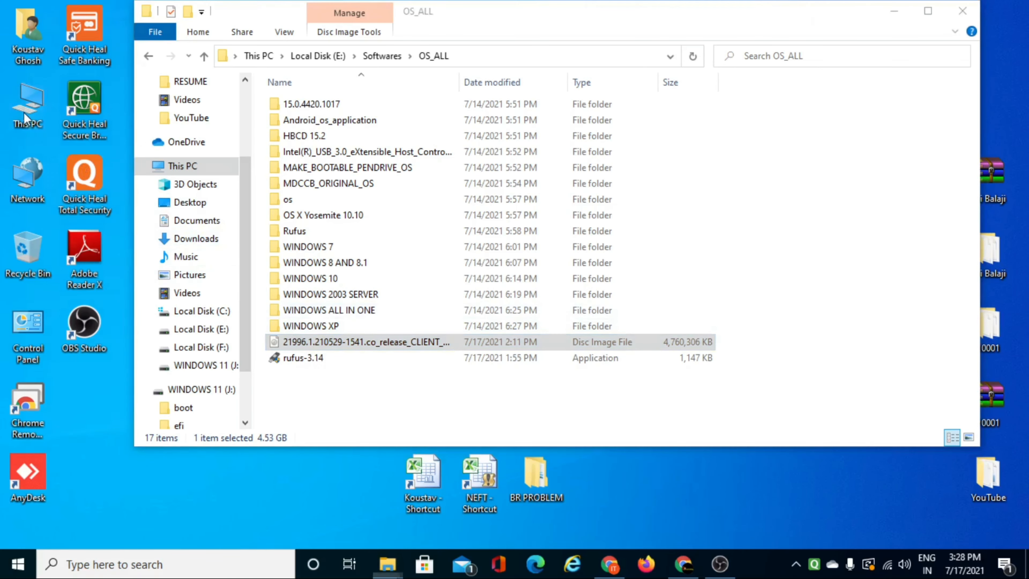
double_click(26, 115)
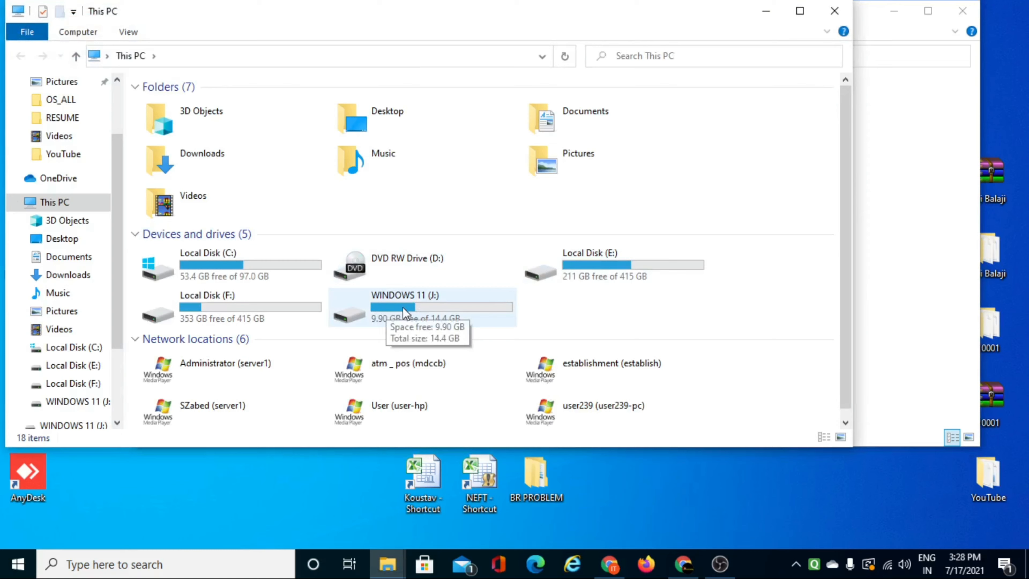
click(388, 308)
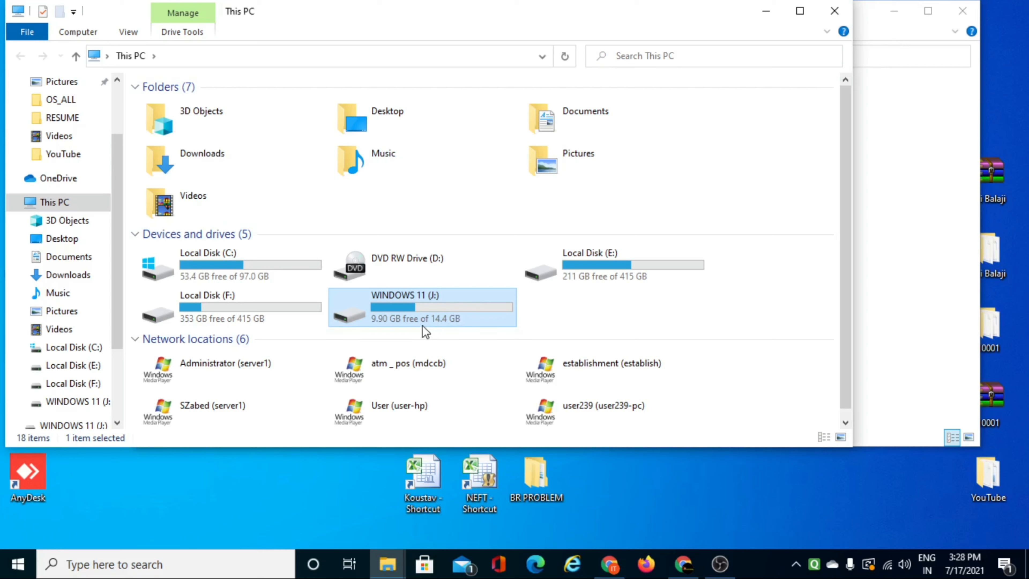
mouse_move(431, 308)
mouse_move(379, 320)
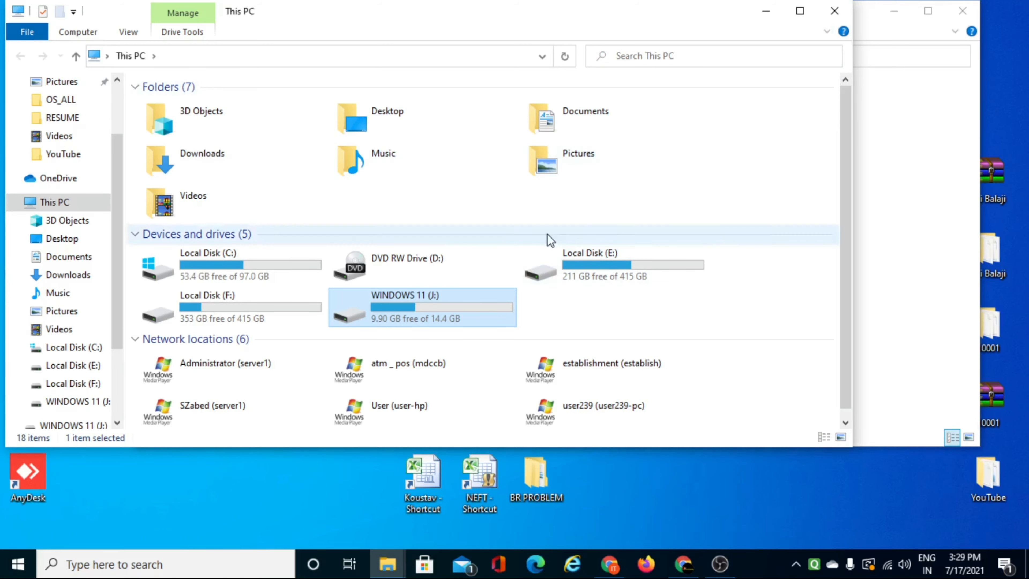
click(834, 11)
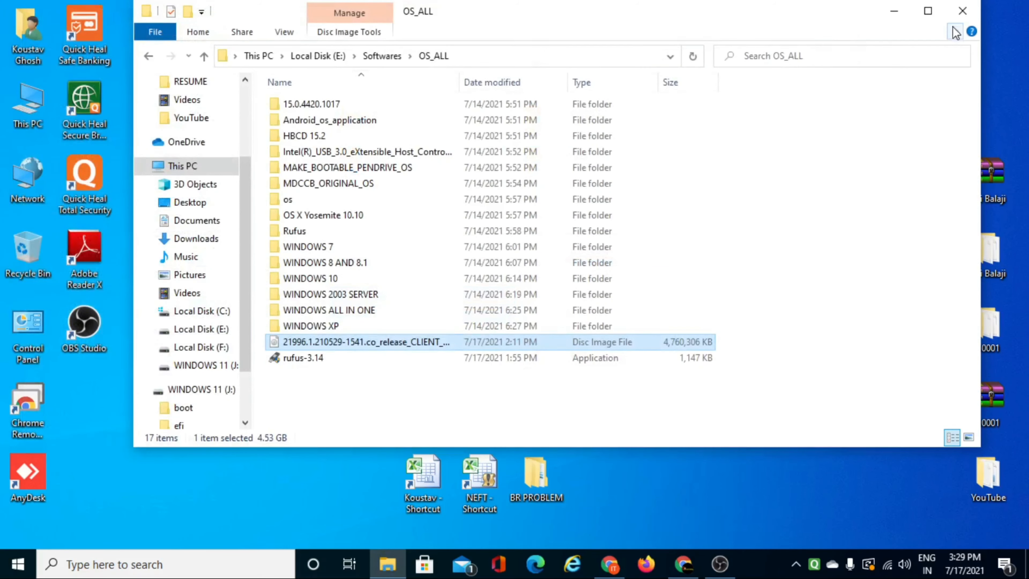
click(962, 17)
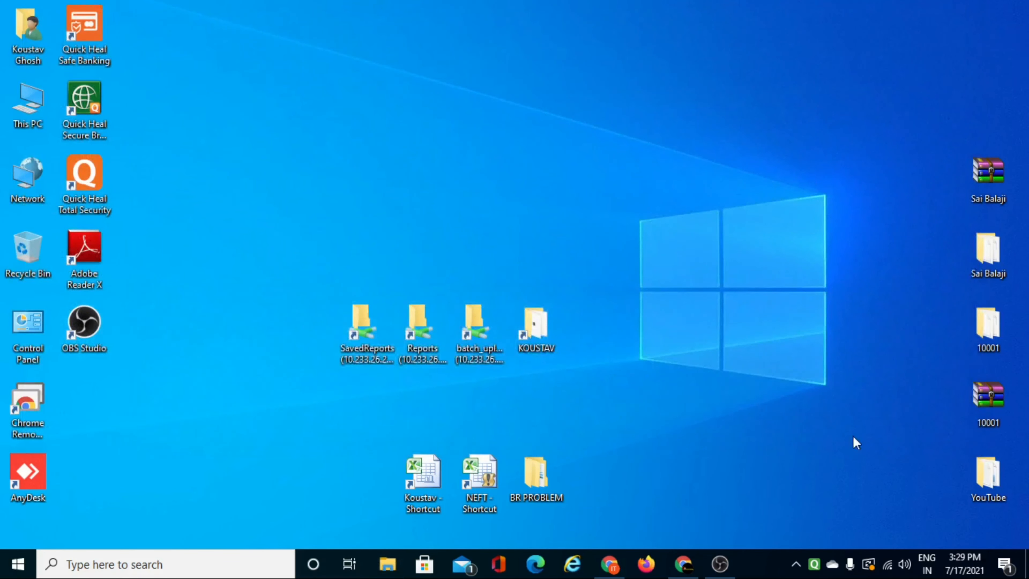
click(719, 567)
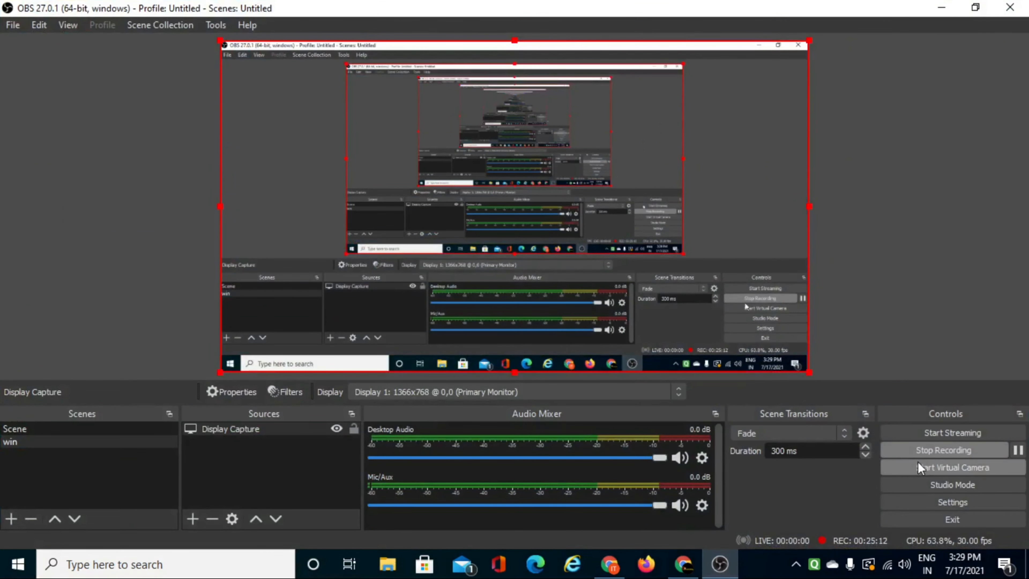